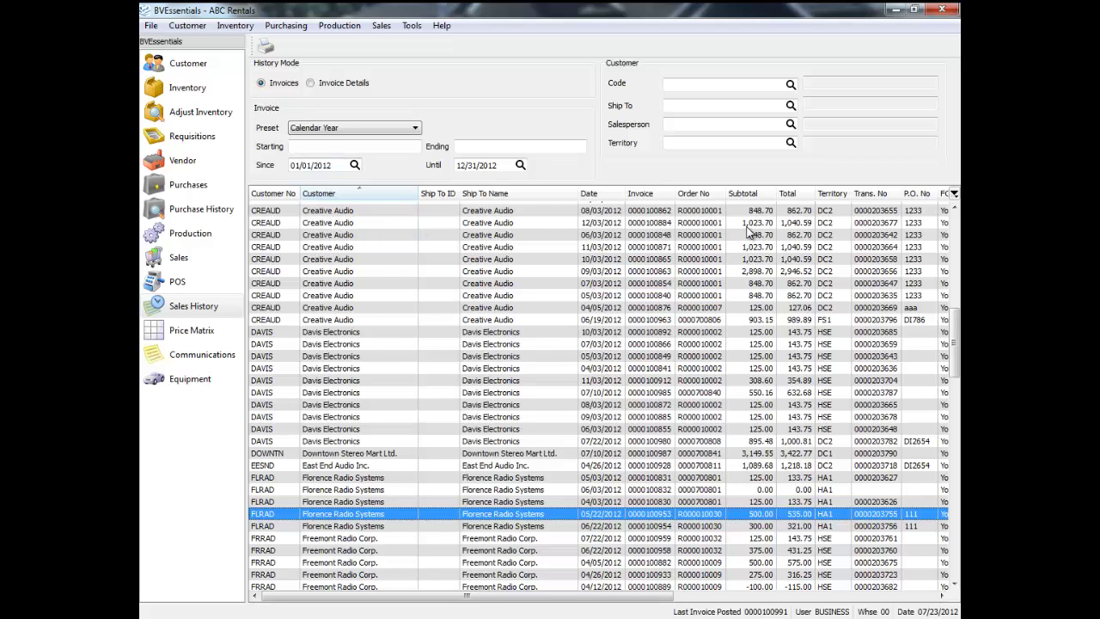
Sort the 2012 invoices by total, from highest to lowest.
click(790, 193)
click(793, 193)
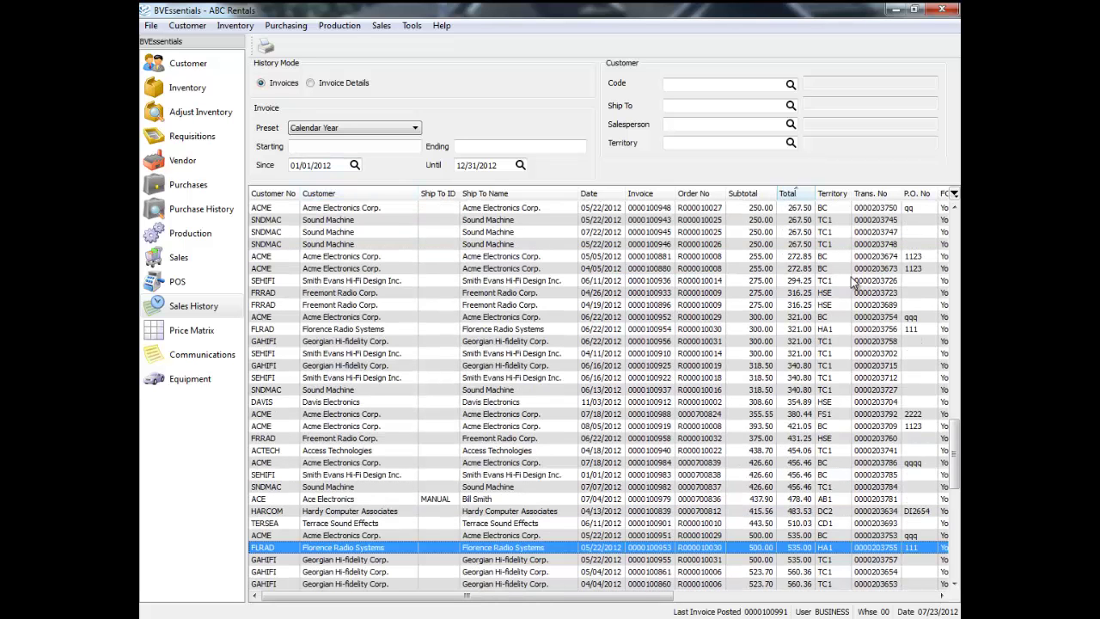
click(789, 193)
scroll(795, 221, up, 15)
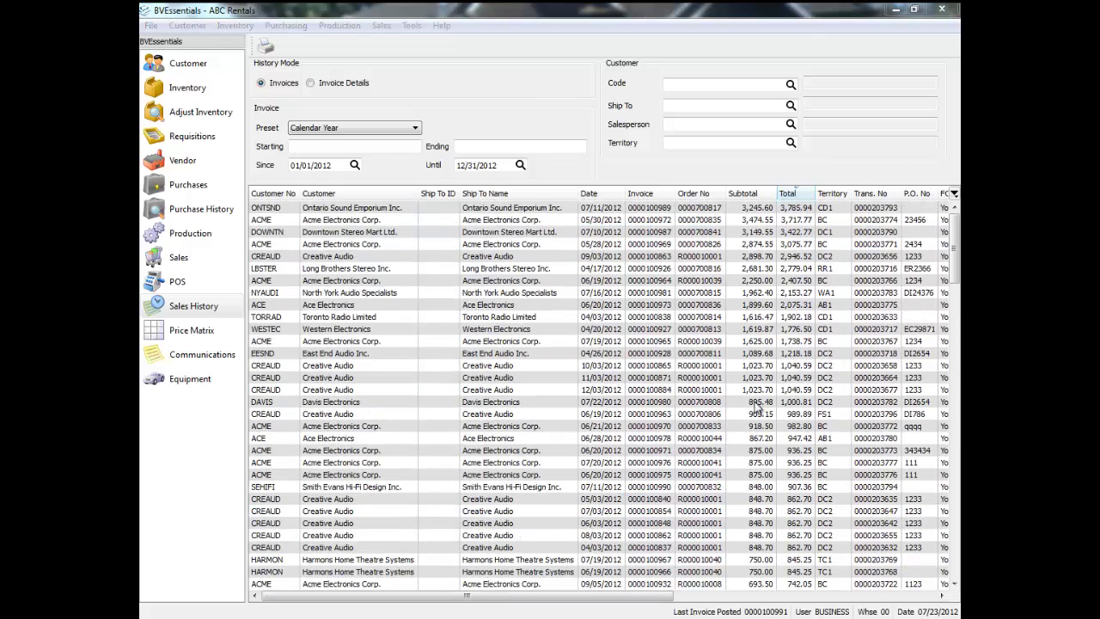
Sort the invoices by Margin (Average Cost) in ascending order and select the invoice with the most negative margin.
drag(645, 595, 933, 602)
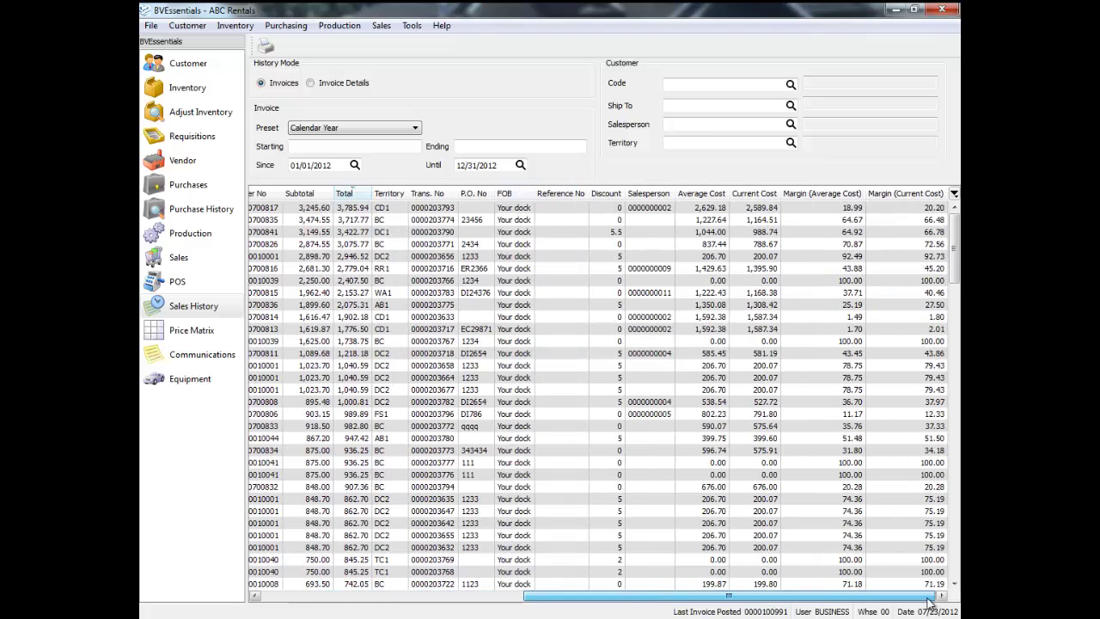
click(832, 193)
scroll(807, 309, down, 3)
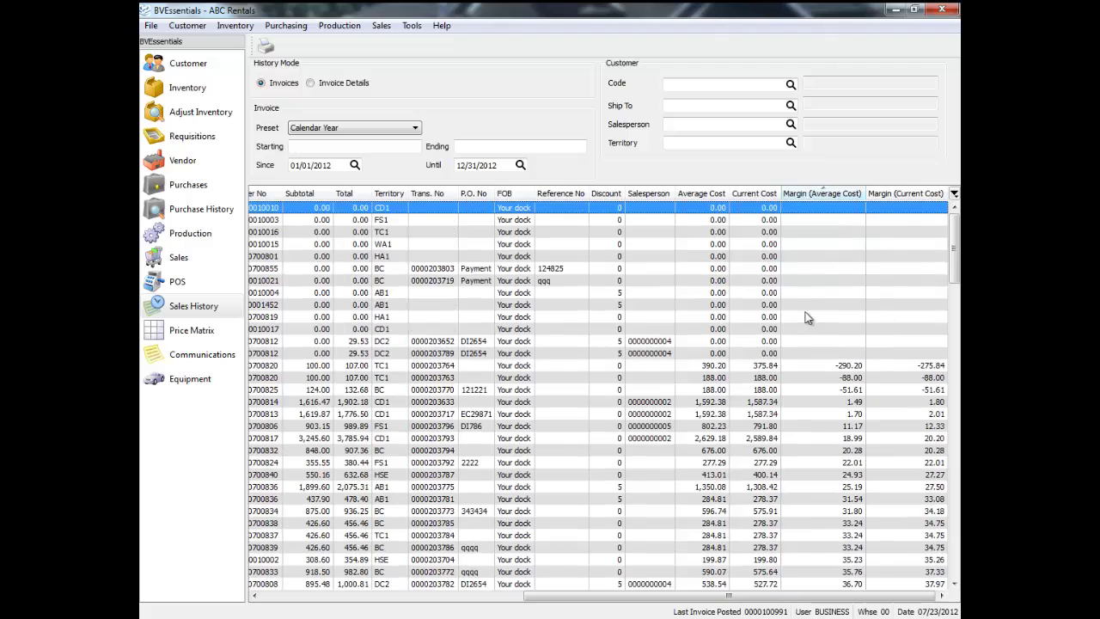
click(835, 370)
scroll(846, 378, down, 5)
scroll(864, 384, up, 5)
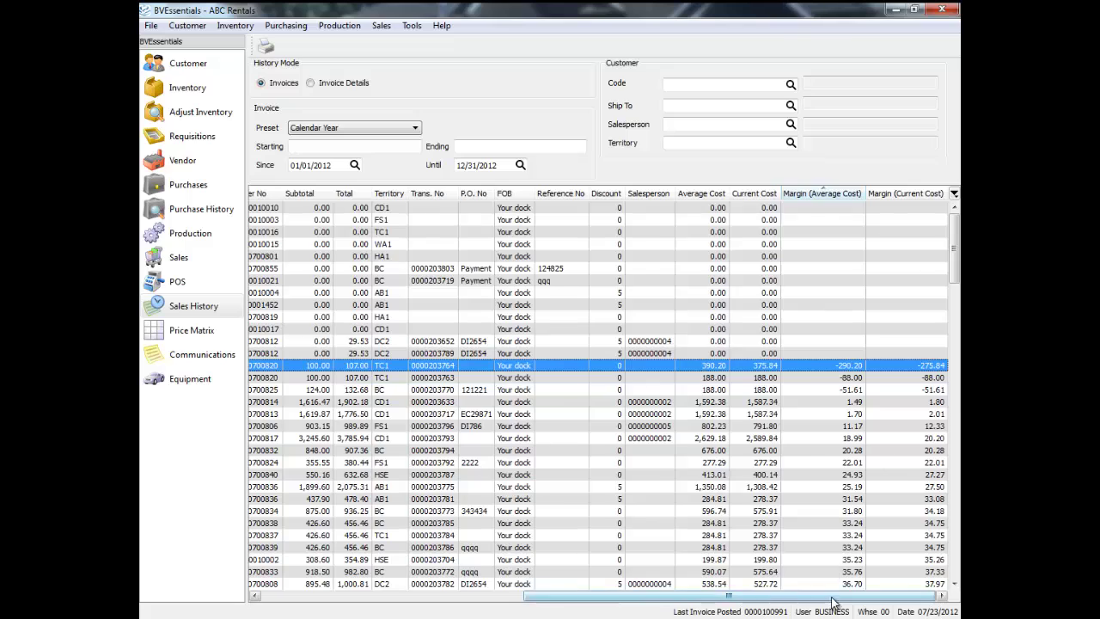
Switch the sales history to Invoice Details and sort the lines by part number in ascending order.
click(429, 596)
click(311, 83)
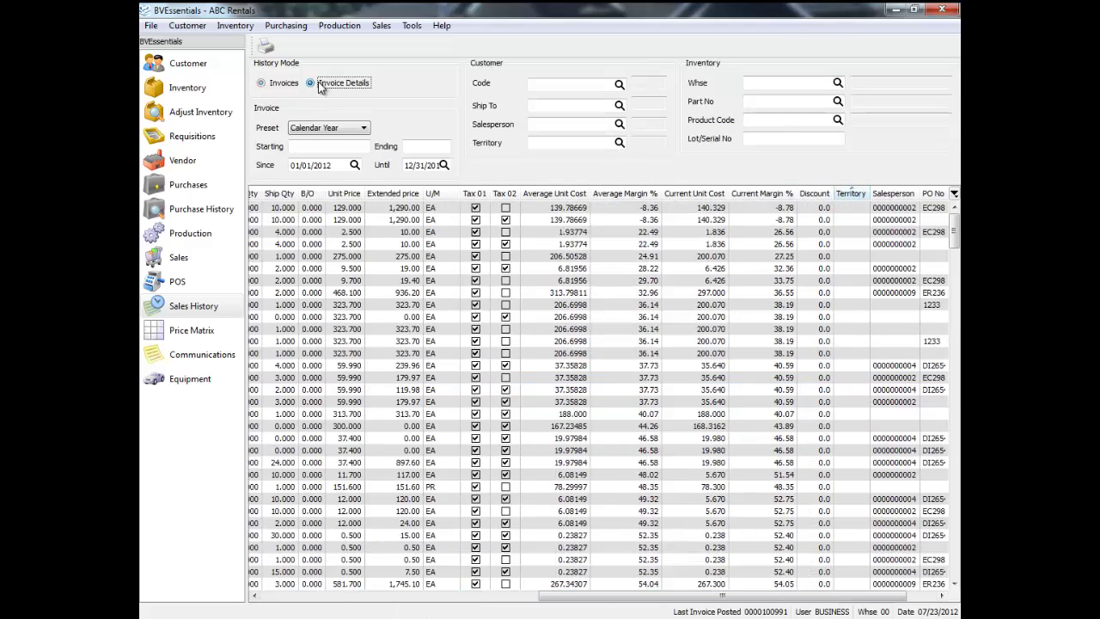
click(279, 597)
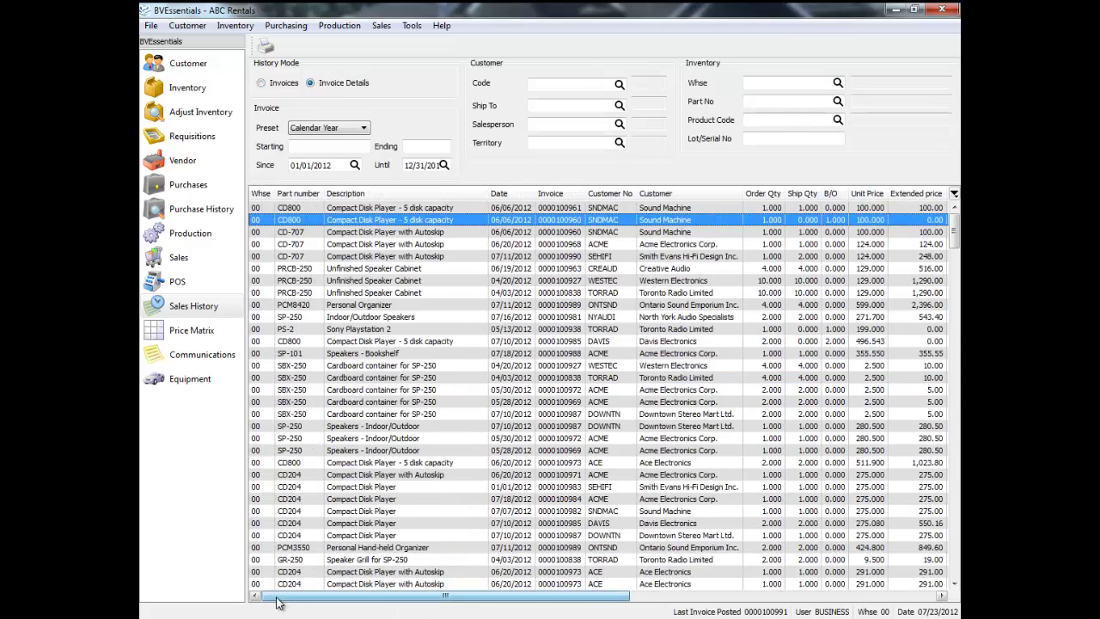
click(307, 196)
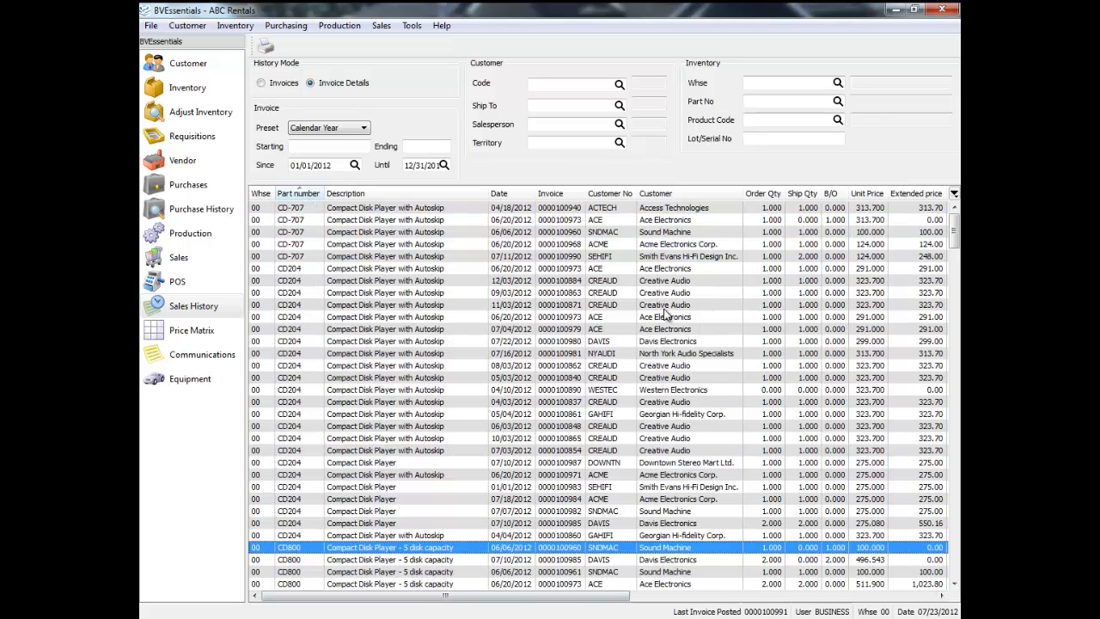
Review the CD204 lines, filter the invoice details by part number CD204, and select a Creative Audio line.
drag(681, 282, 695, 487)
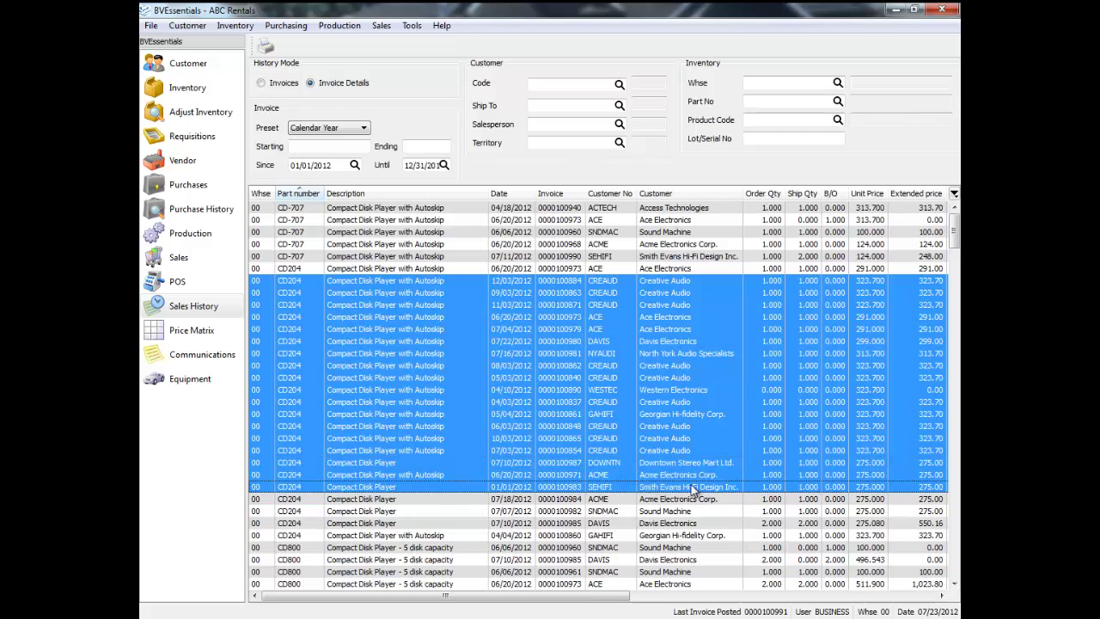
scroll(701, 488, down, 2)
scroll(712, 488, down, 2)
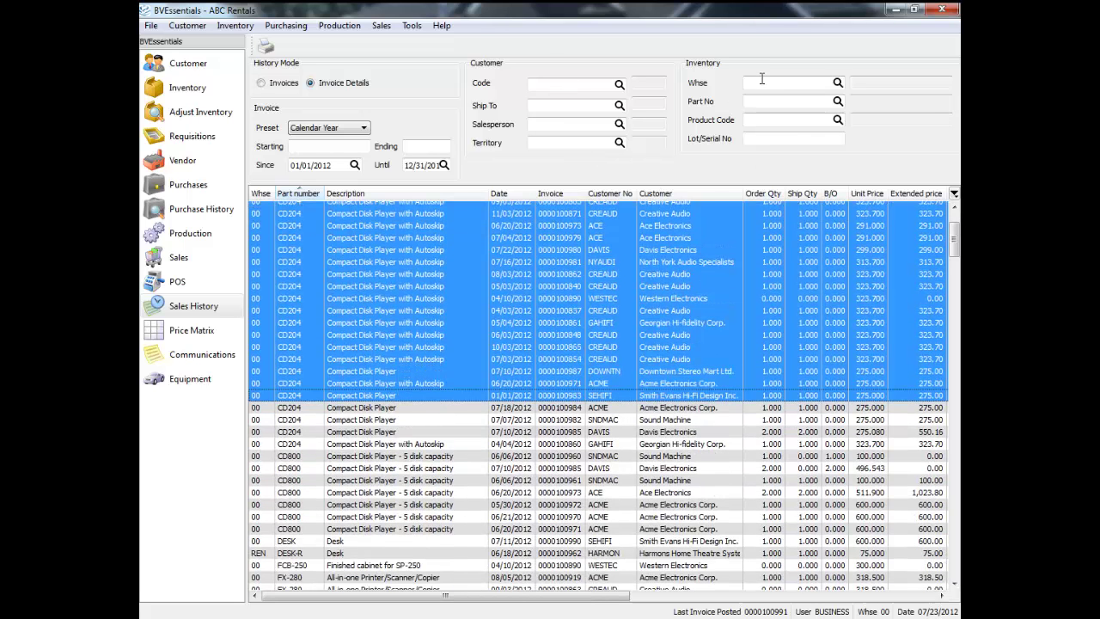
click(782, 99)
key(Tab)
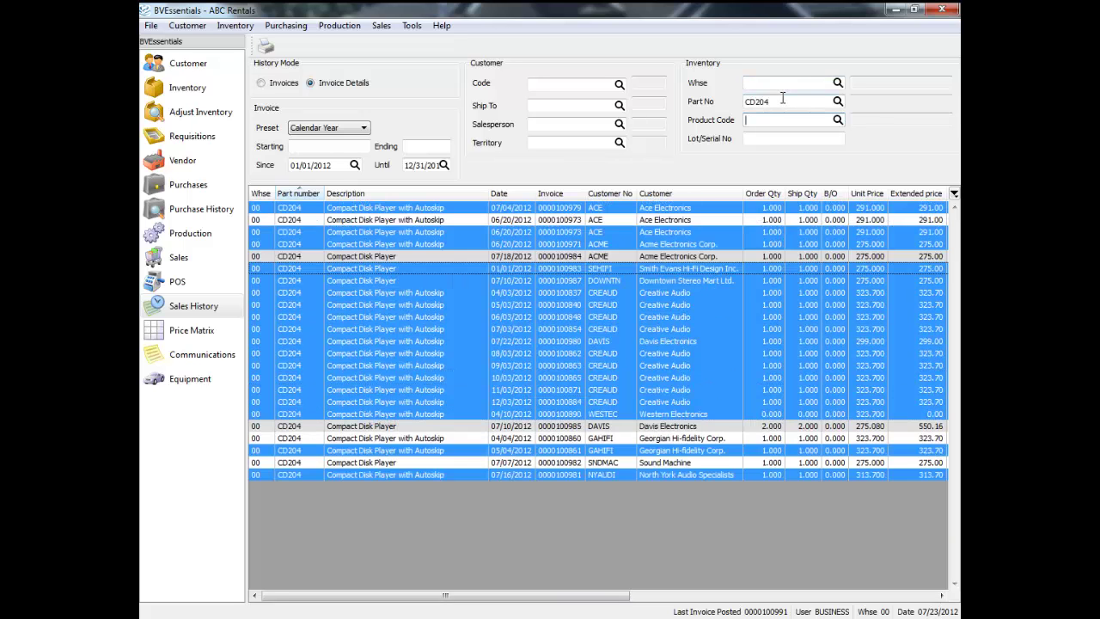
click(679, 357)
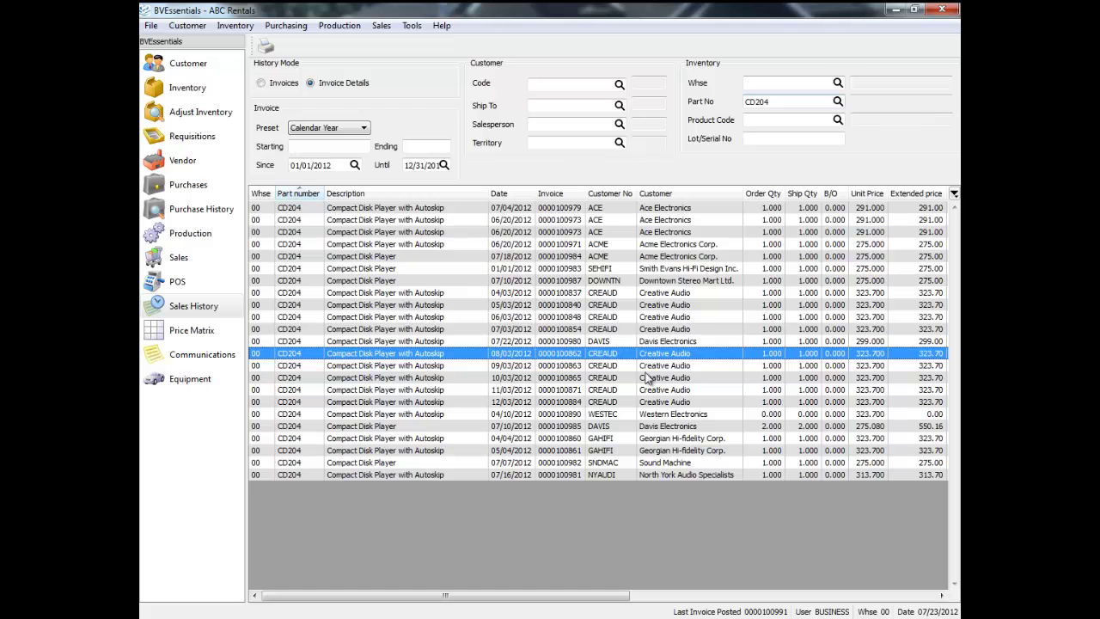
Clear the part number filter and filter the invoice details by product code COM.
drag(794, 101, 751, 101)
key(Tab)
text(COM)
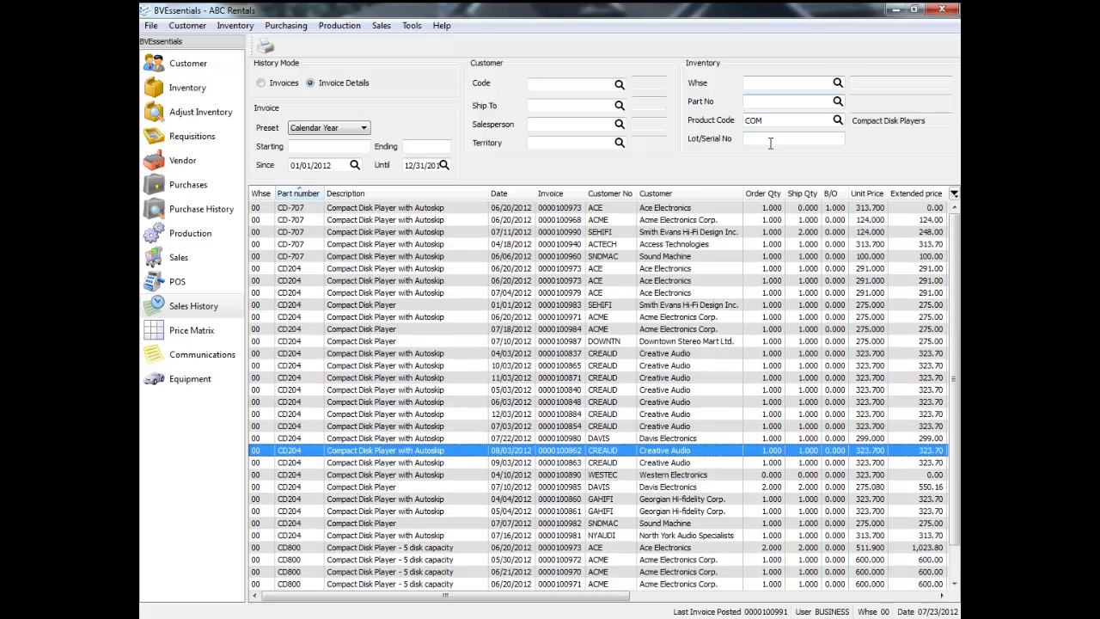
Clear the product code filter and filter the invoice details by customer code ACE.
double_click(803, 116)
key(BackSpace)
click(560, 86)
text(ACE)
key(Tab)
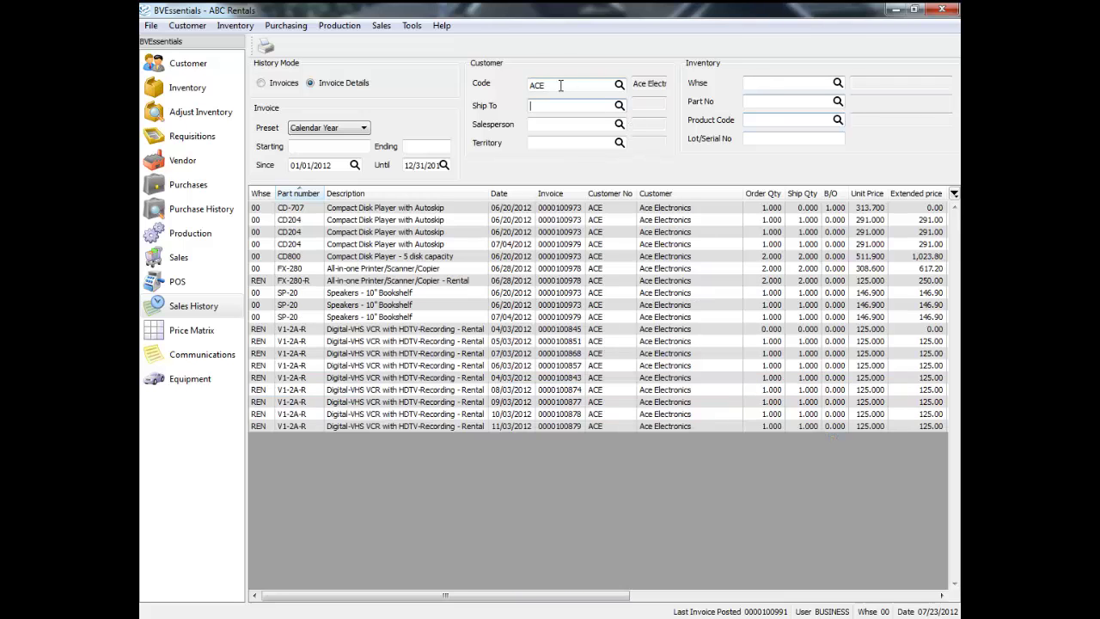
Clear the customer code filter to list the invoice details for all customers.
click(556, 85)
key(Delete)
key(Tab)
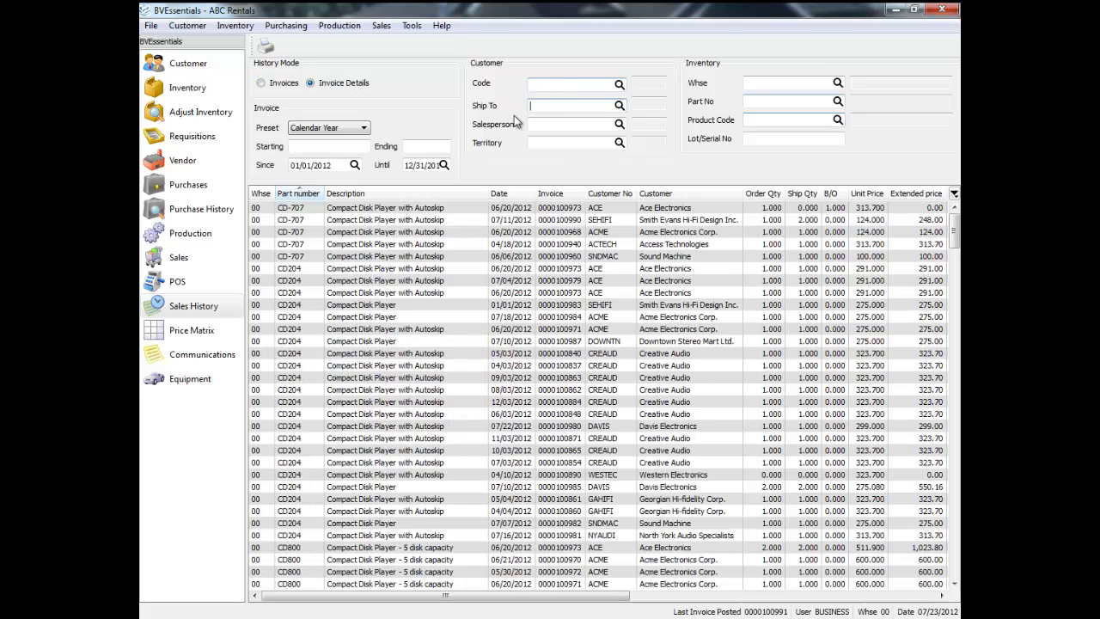
Try filtering the invoice details by the eighth salesperson in the lookup list, and then by House Account.
click(551, 124)
click(619, 124)
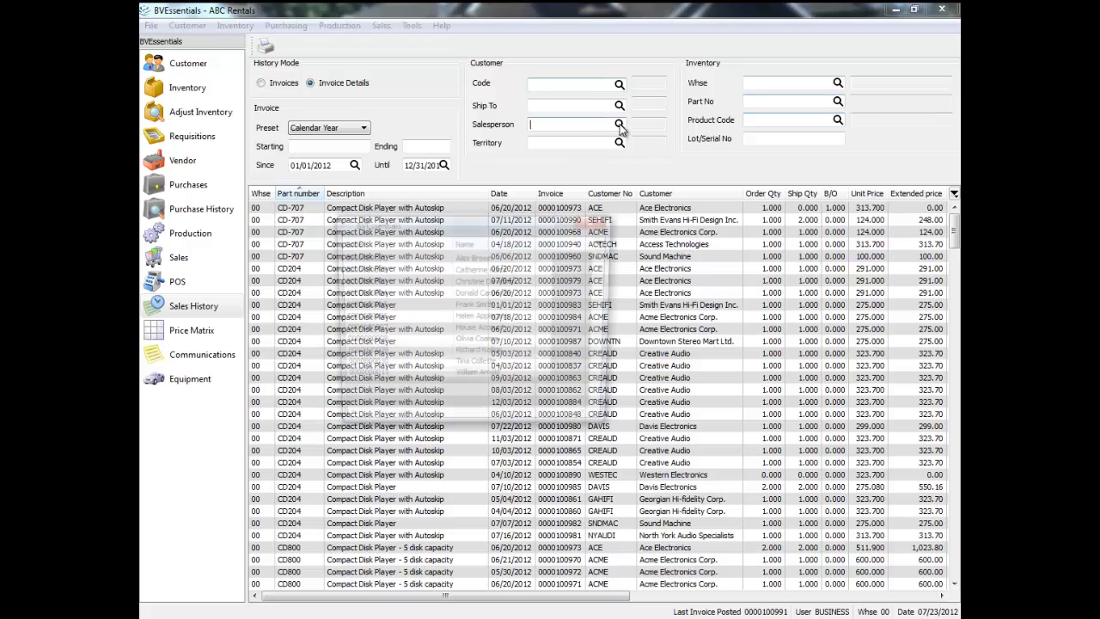
double_click(460, 344)
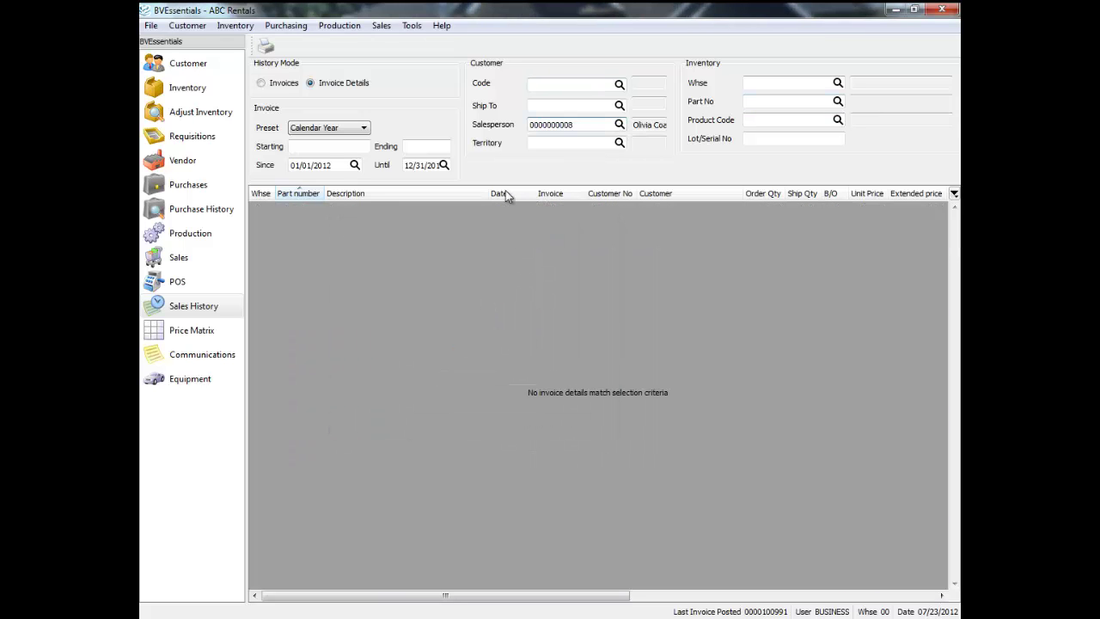
click(619, 125)
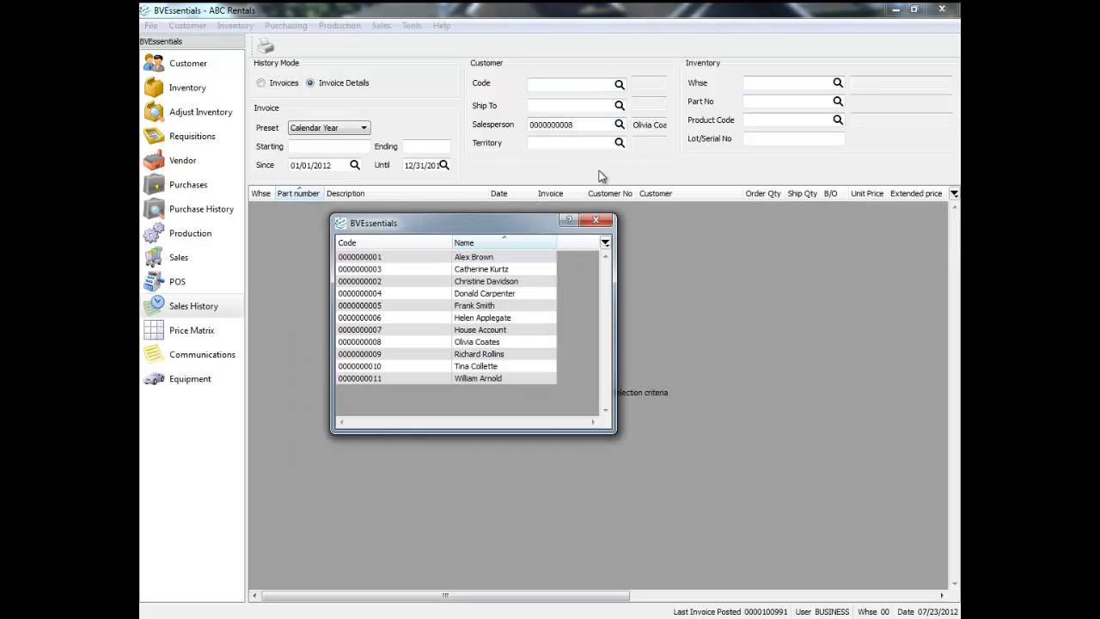
double_click(502, 332)
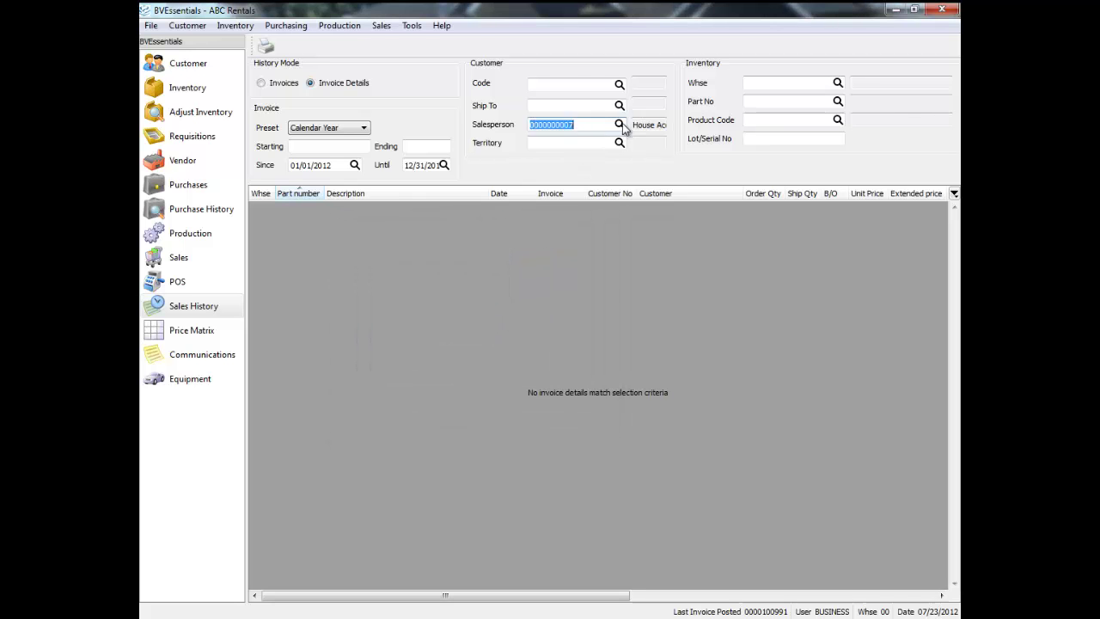
Filter the invoice details by the fifth salesperson in the lookup list and select the N142 line.
click(619, 125)
double_click(468, 306)
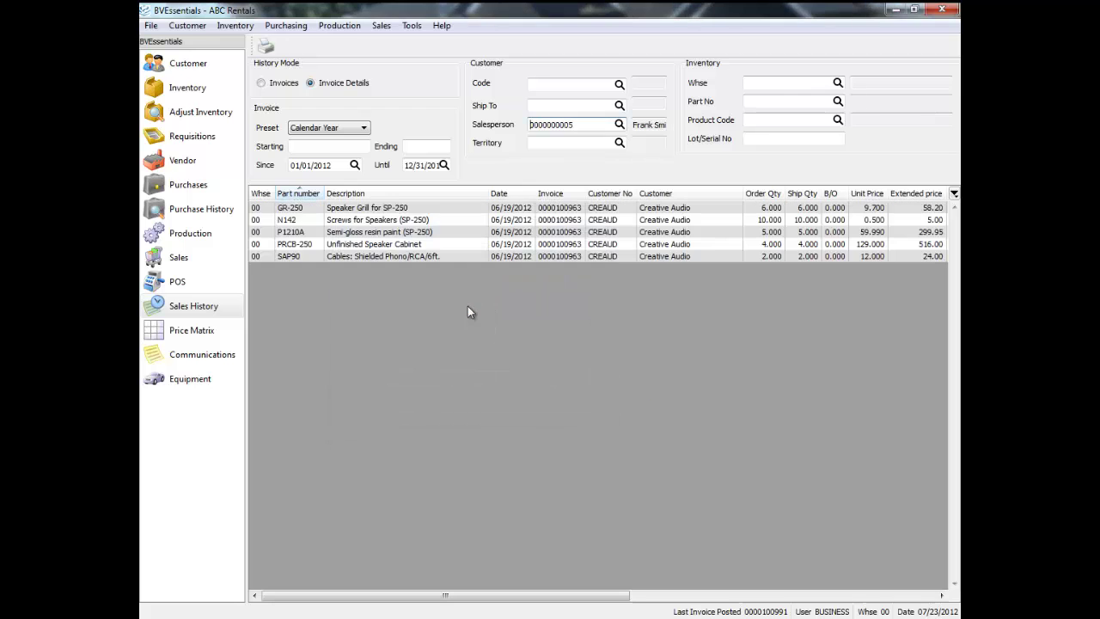
click(546, 220)
Clear the salesperson filter to list the invoice details for all salespeople.
drag(602, 124, 450, 127)
key(BackSpace)
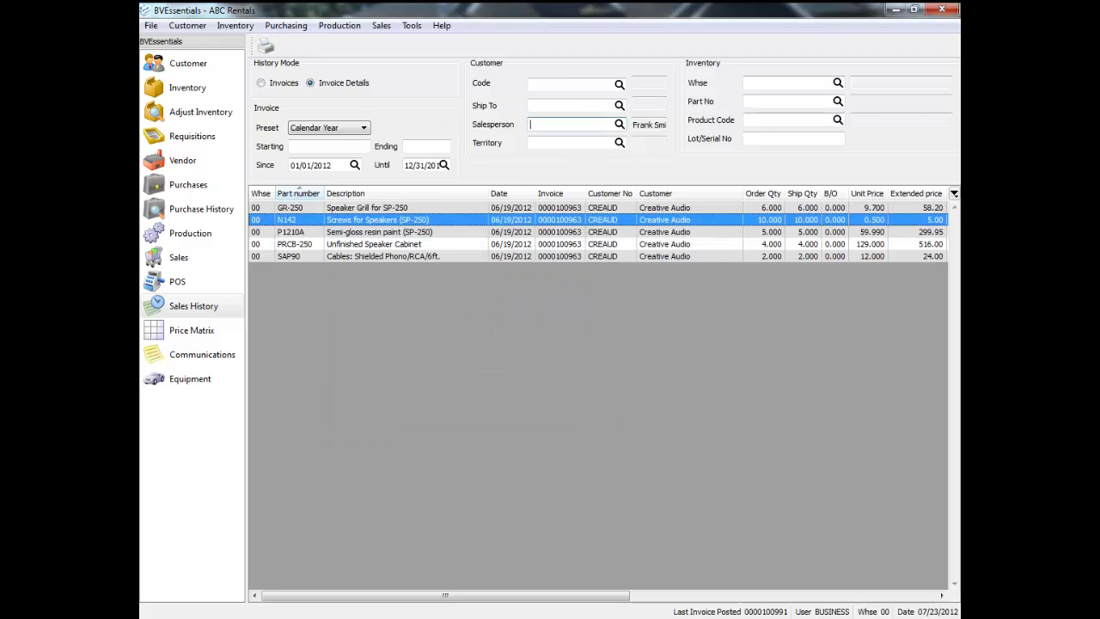
key(Tab)
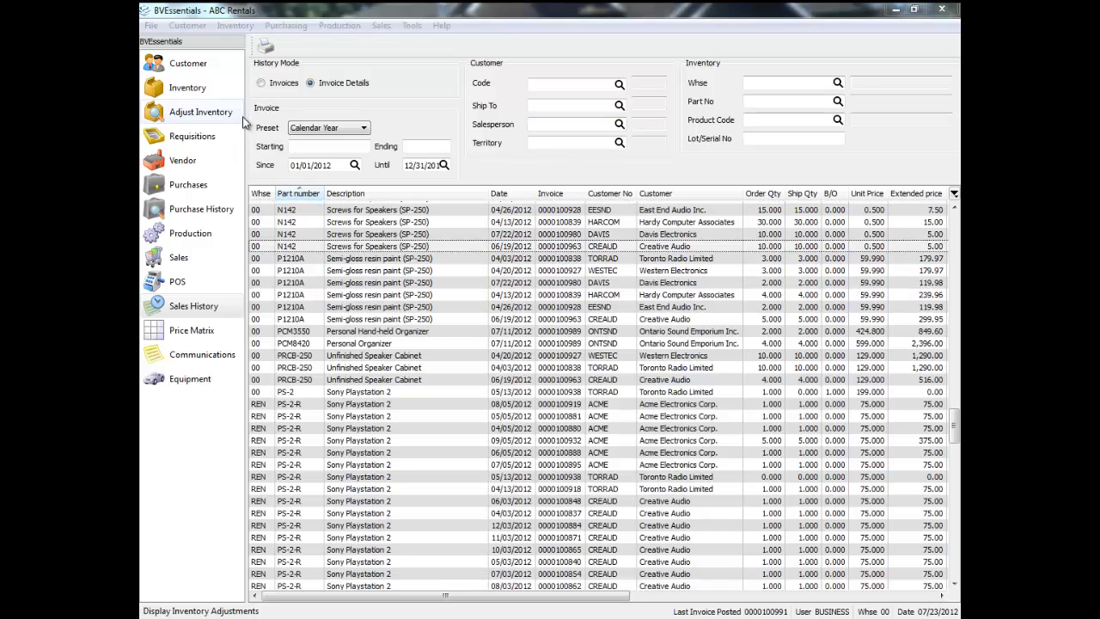
Switch the history back to Invoices, sort by P.O. number in ascending order, and select the North York Audio Specialists invoice.
click(273, 83)
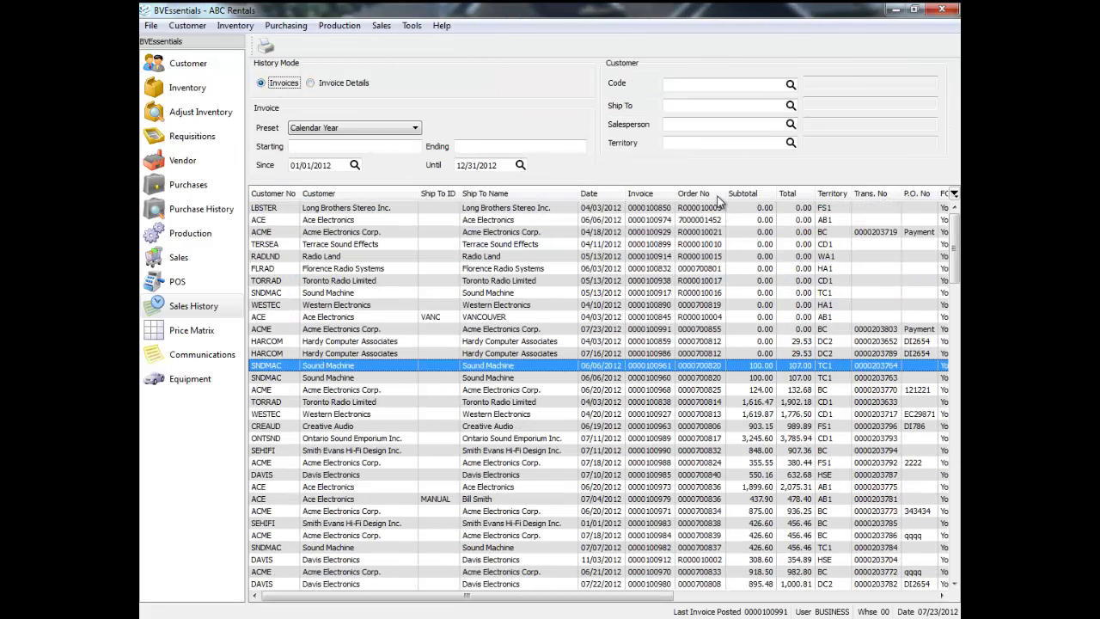
click(916, 194)
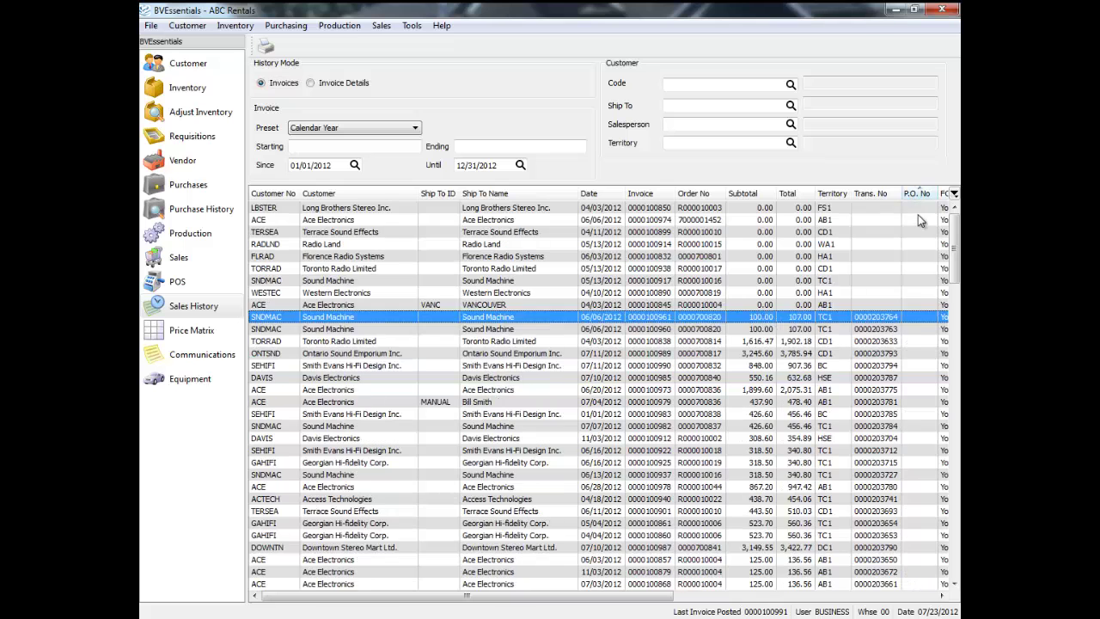
click(917, 220)
scroll(918, 222, down, 10)
click(942, 379)
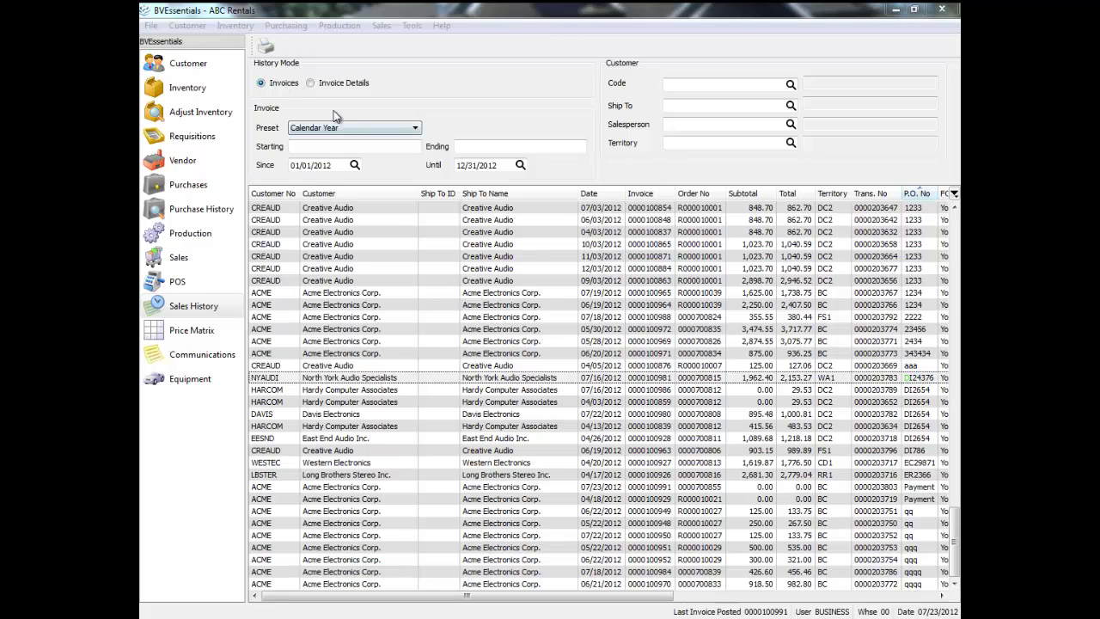
In the sales history reports, deselect Sales & Taxes and select Company Sales Dashboard, Customer Sales History and Inventory Sales History.
click(264, 50)
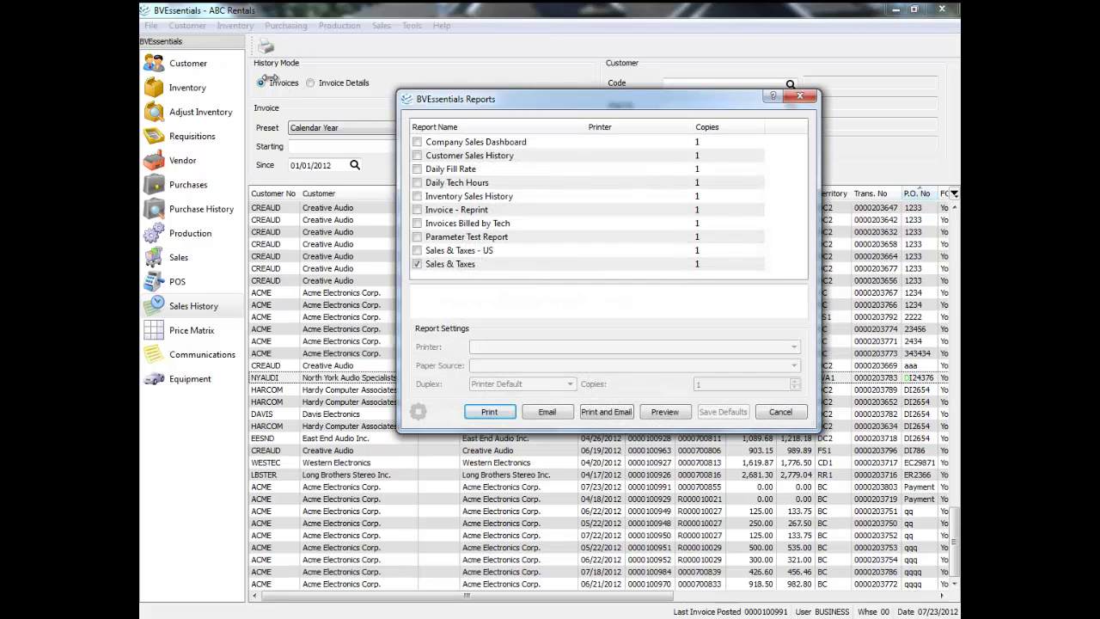
click(417, 266)
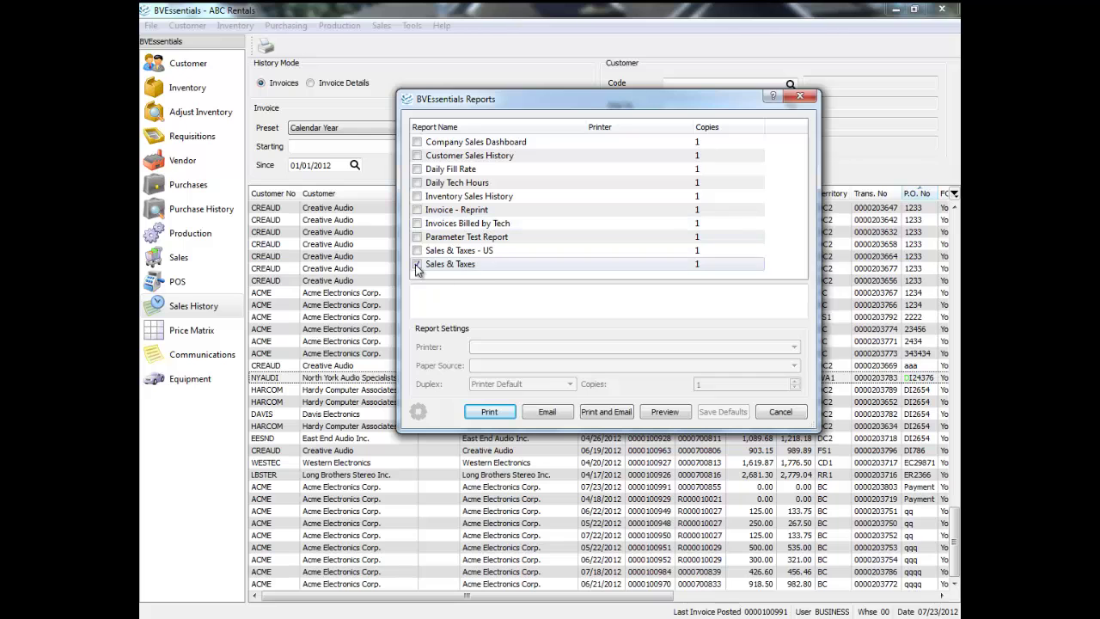
click(417, 142)
click(417, 155)
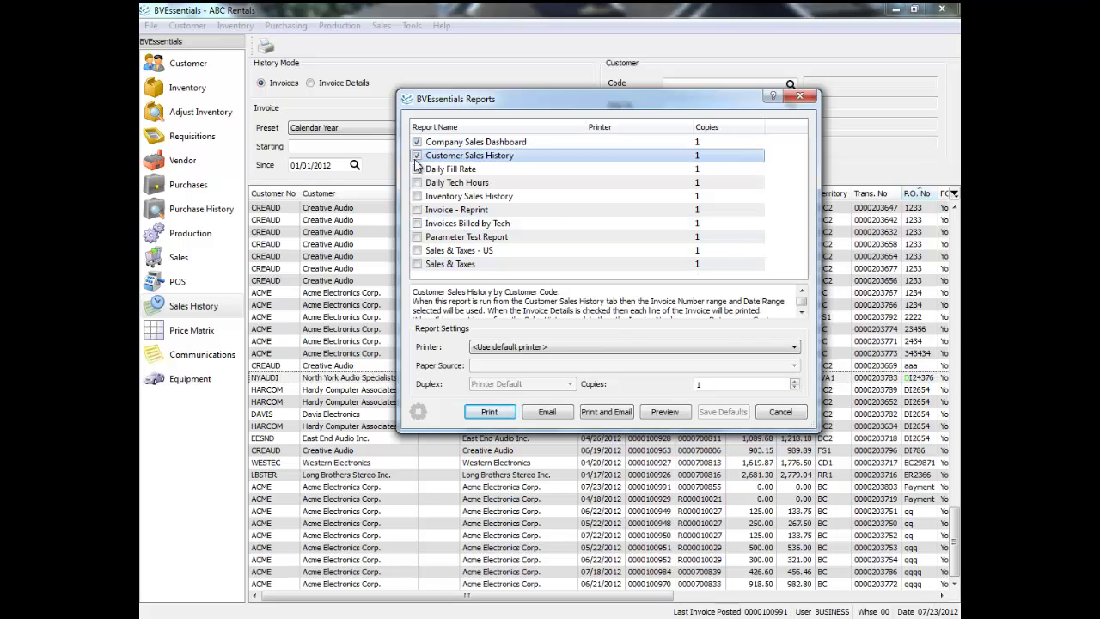
click(417, 196)
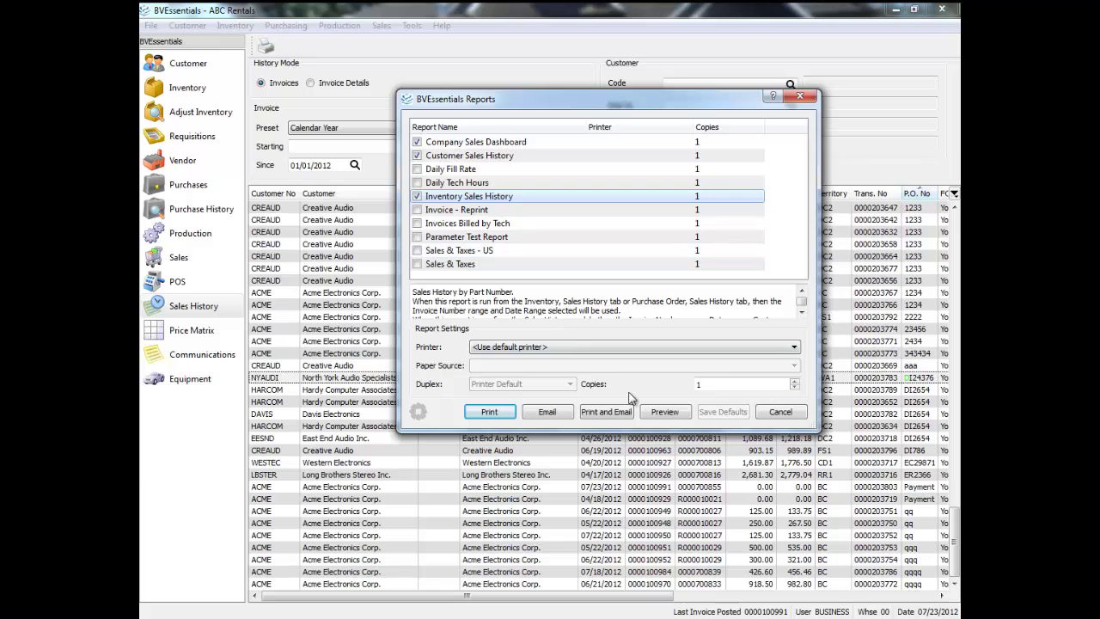
Preview the selected reports in a maximized viewer and examine the dashboard, the customer sales history and the inventory sales history.
click(667, 412)
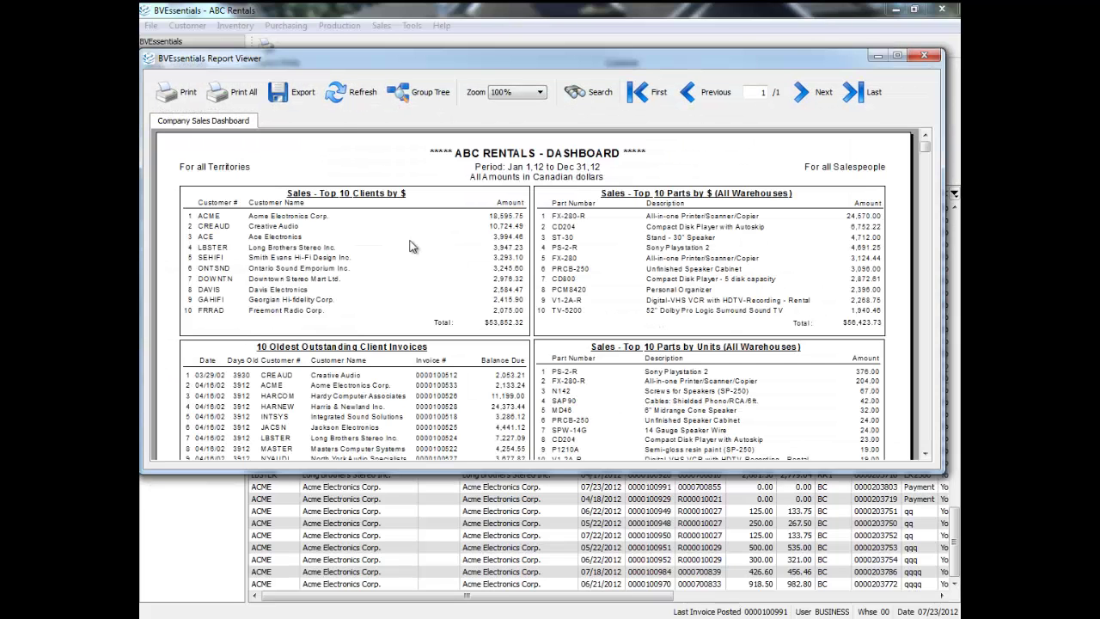
double_click(647, 68)
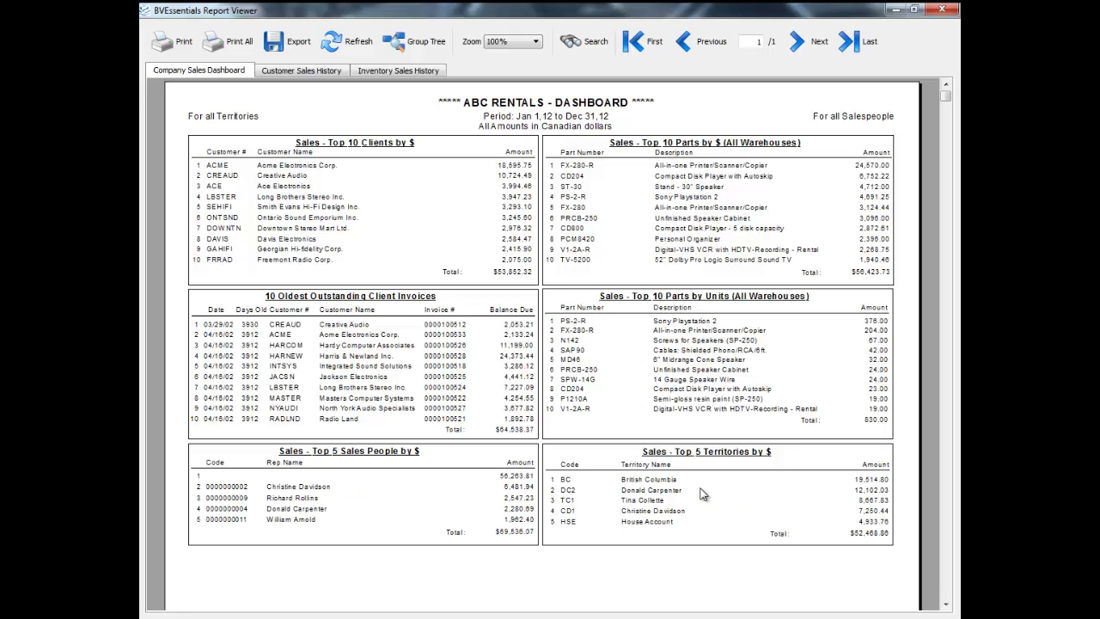
click(326, 77)
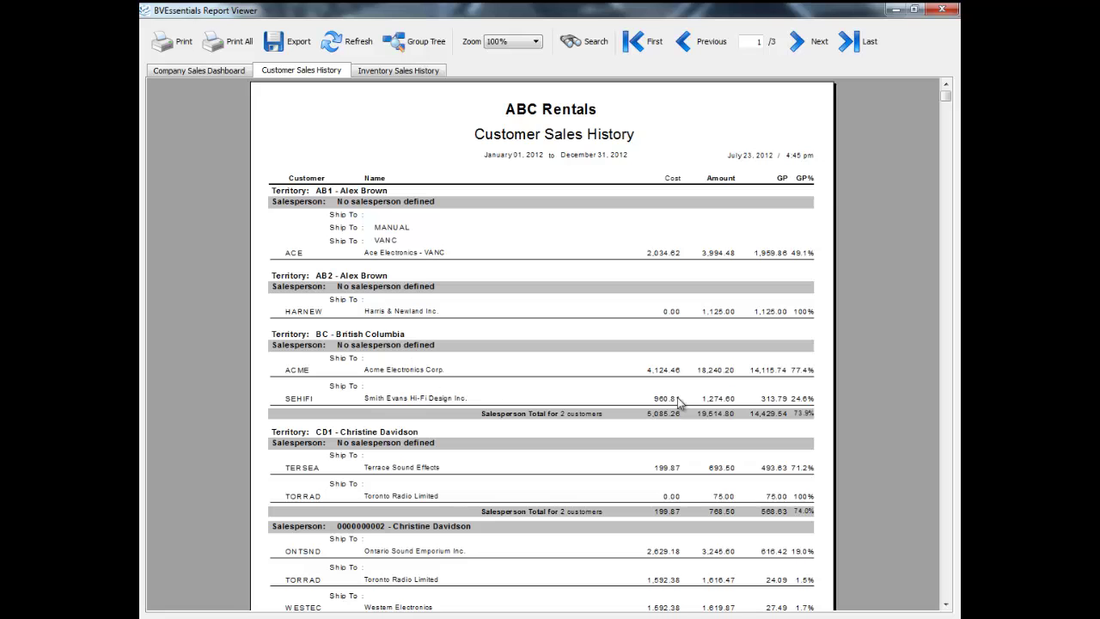
drag(945, 99, 944, 567)
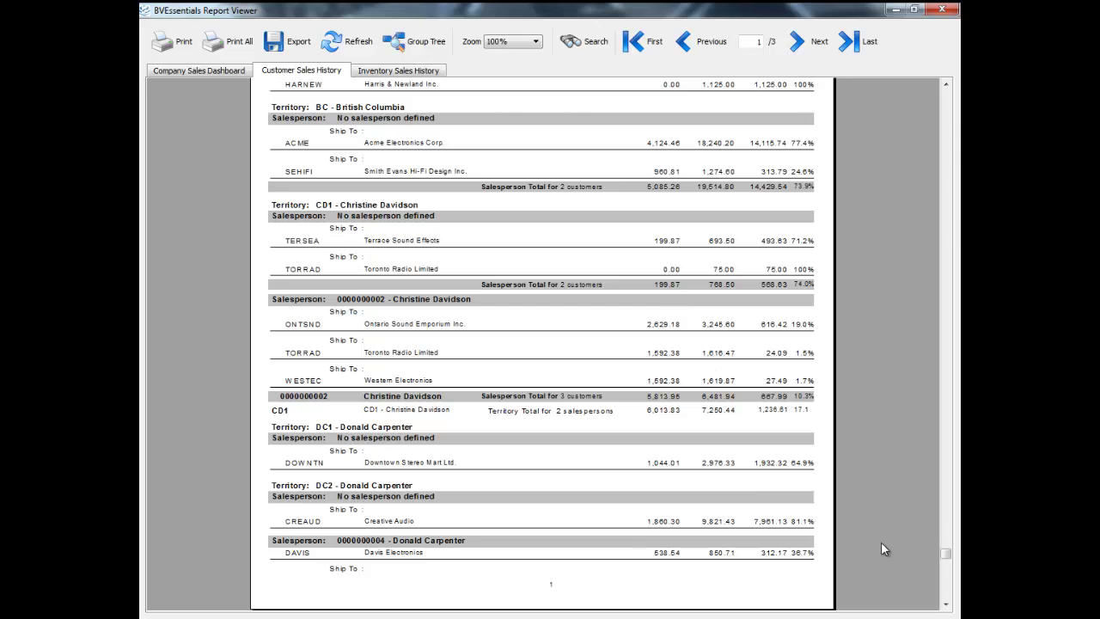
click(946, 104)
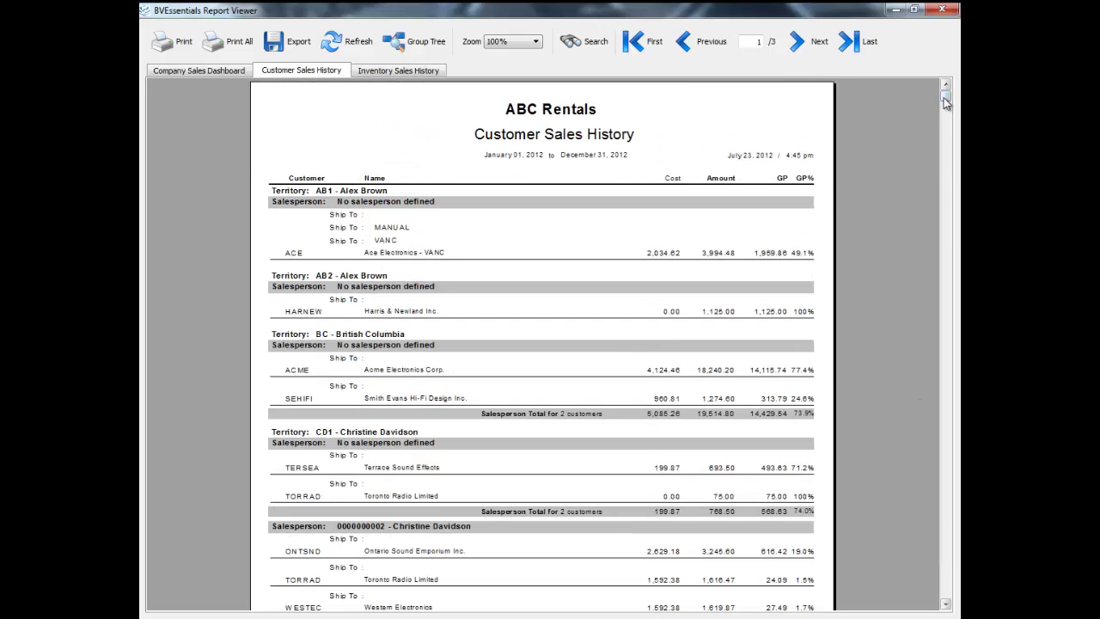
click(419, 73)
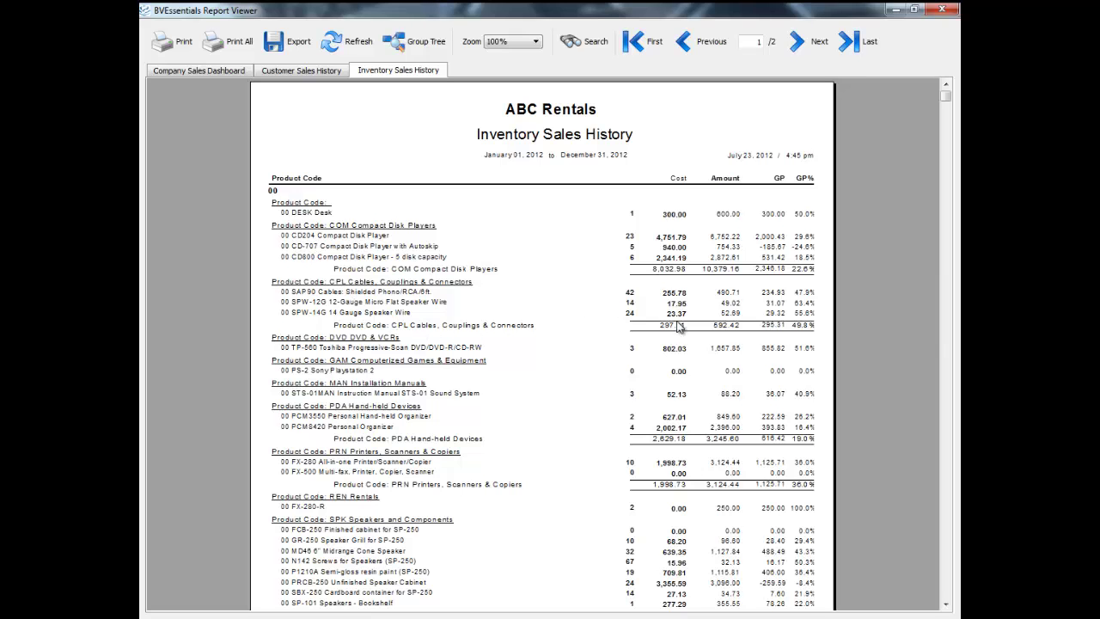
Check the last page of the Inventory Sales History report, return to its first page, and close the report viewer.
click(806, 47)
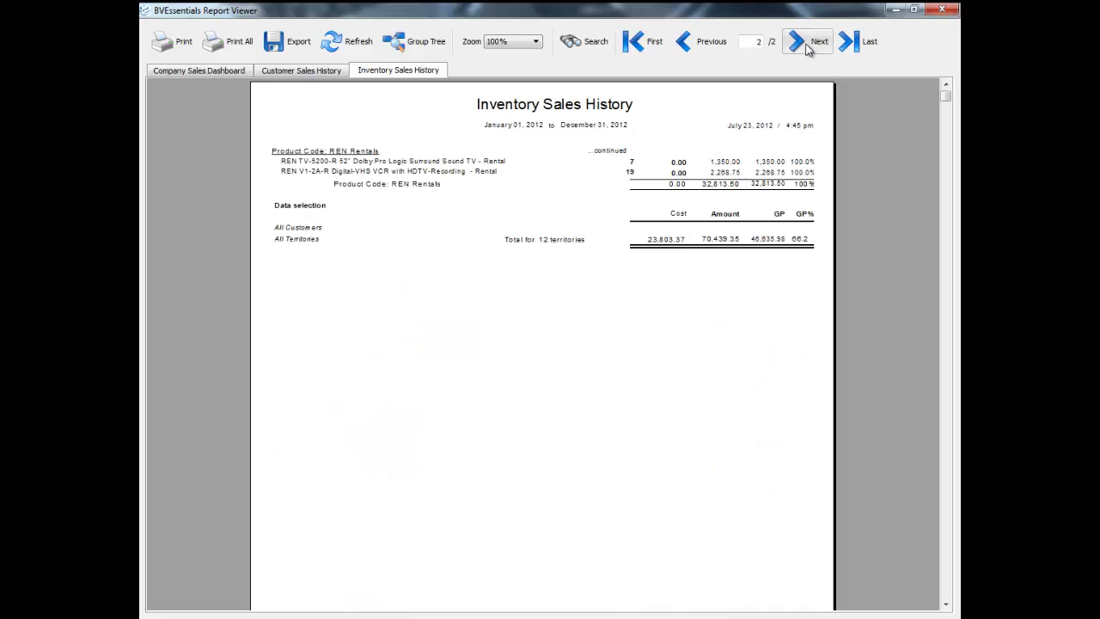
click(636, 41)
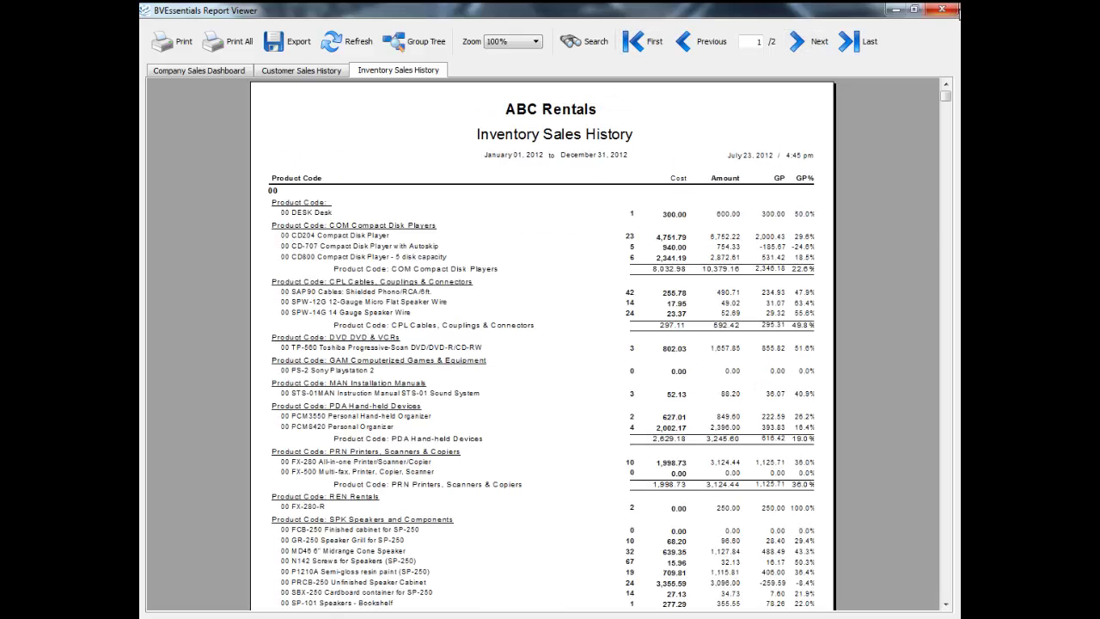
click(944, 11)
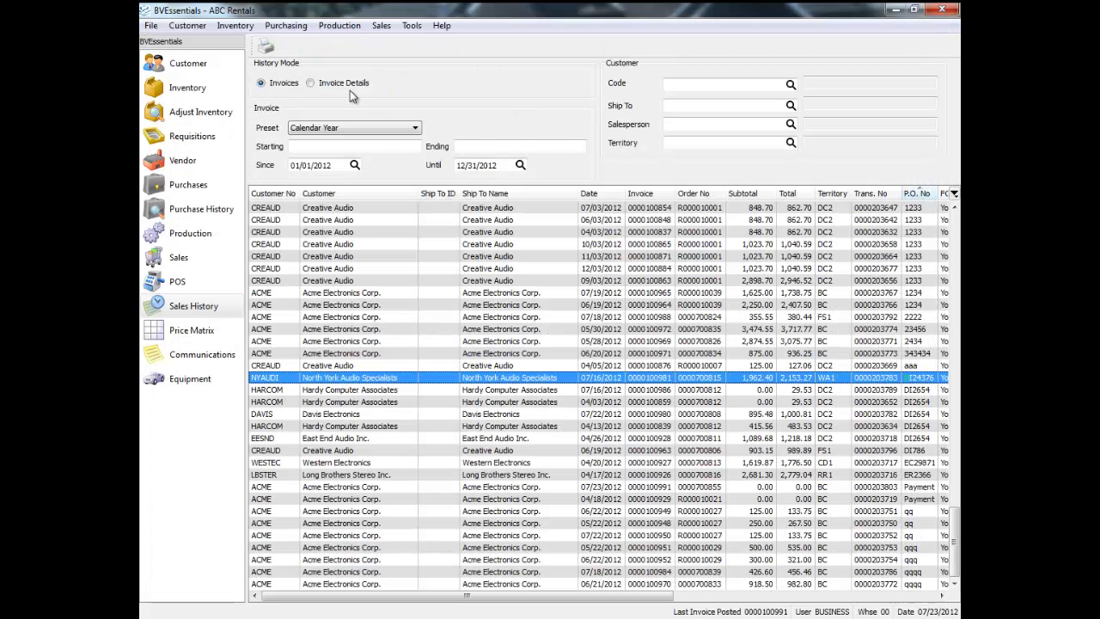
Switch the history mode to Invoice Details and preview the dashboard, customer and inventory sales reports for it.
click(343, 85)
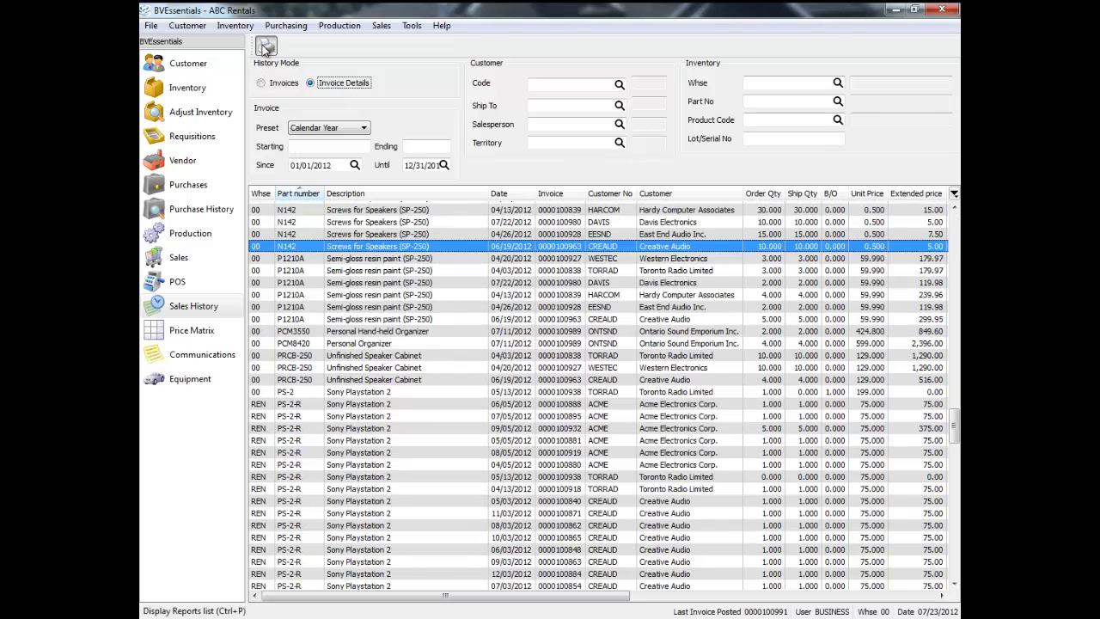
click(266, 48)
click(664, 412)
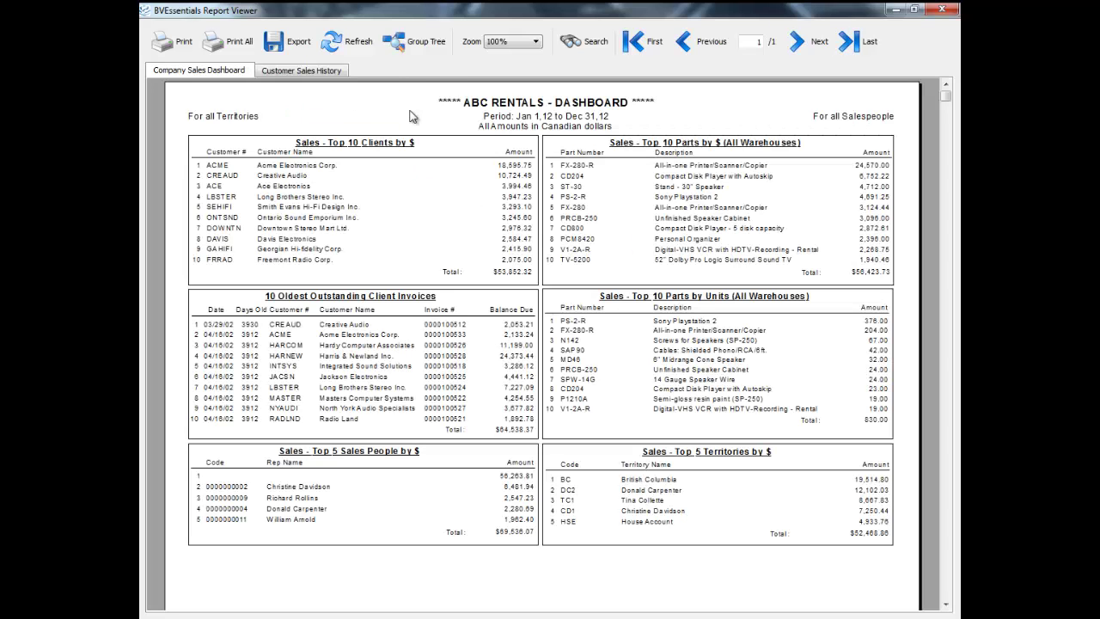
Examine the detailed Customer Sales History and Inventory Sales History reports, and close the report viewer.
click(311, 74)
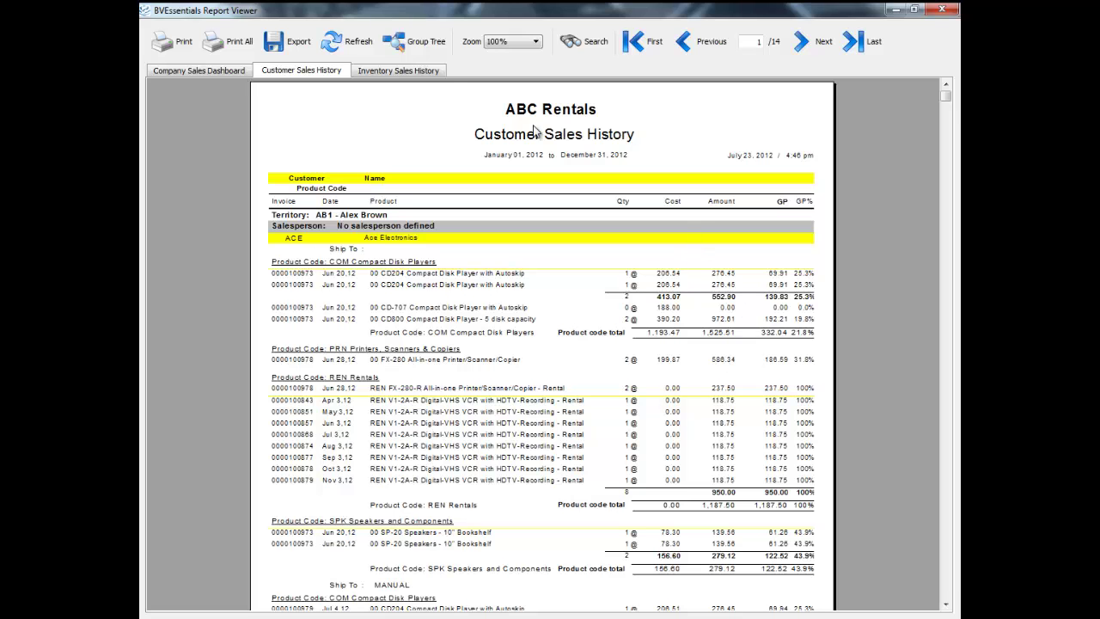
click(419, 72)
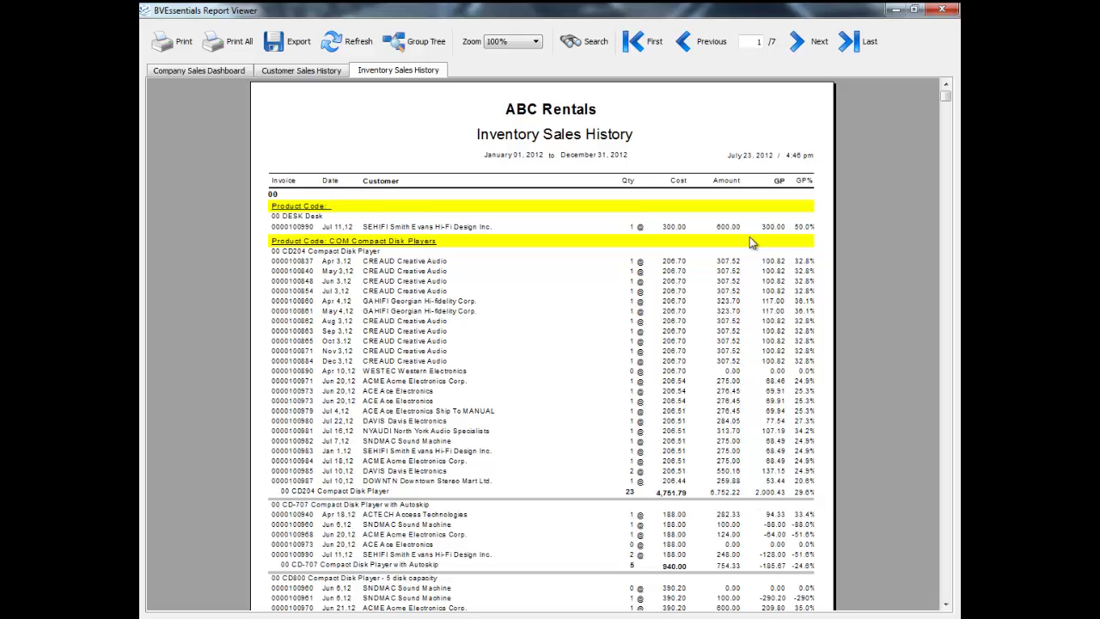
click(936, 12)
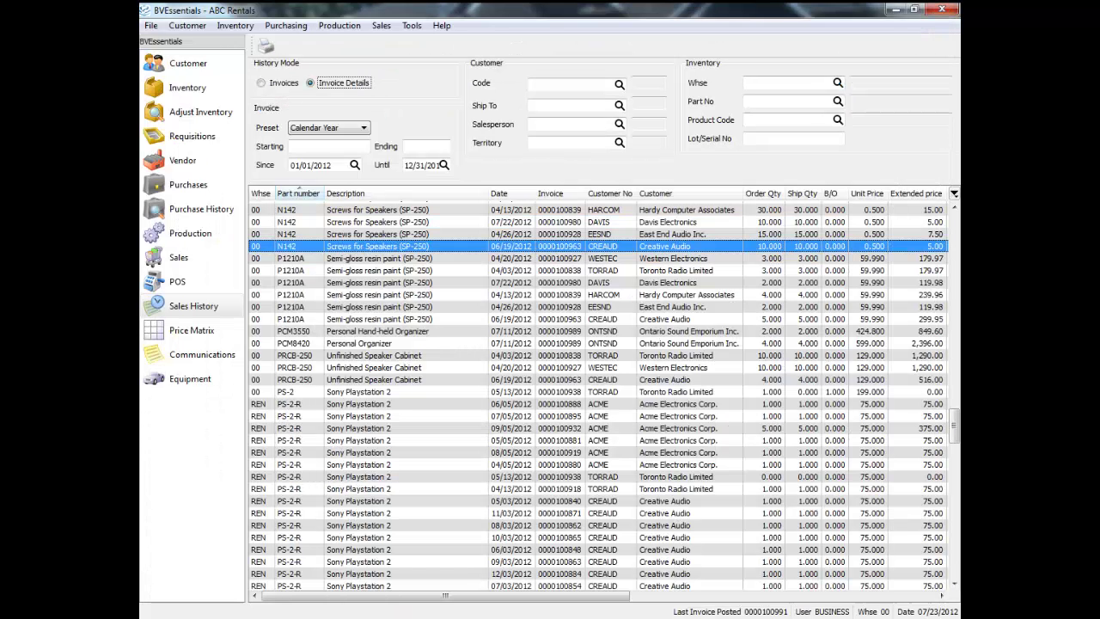